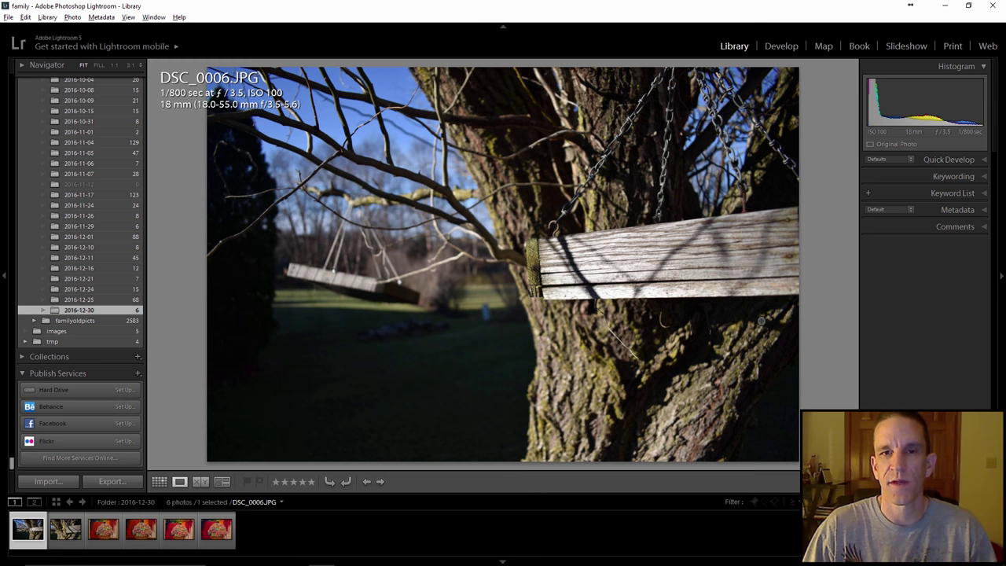
Switch to the Develop module and view each photo in the folder from DSC_0006.JPG through DSC_0022.dng
left_click(776, 46)
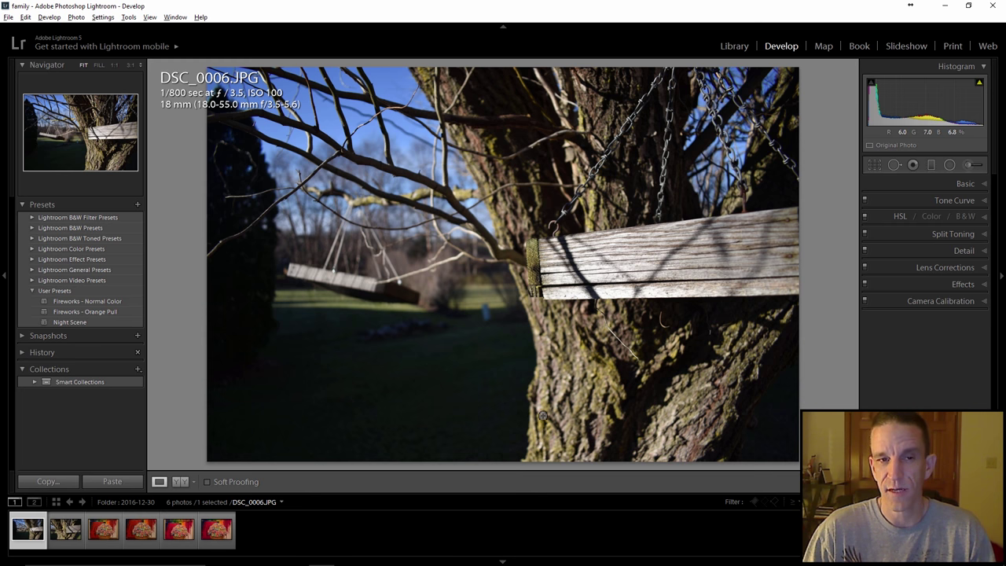
key("Right")
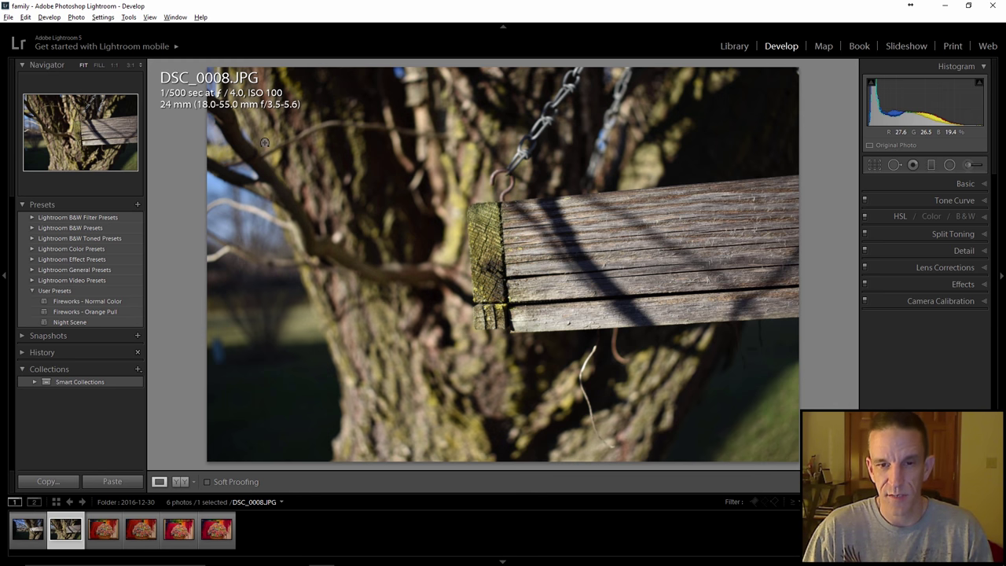
key("Right")
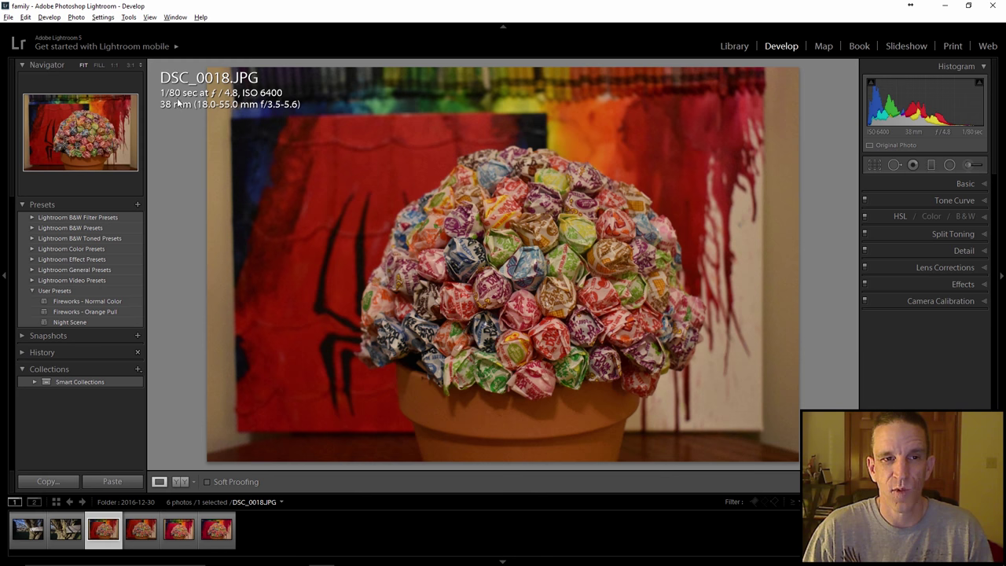
key("Right")
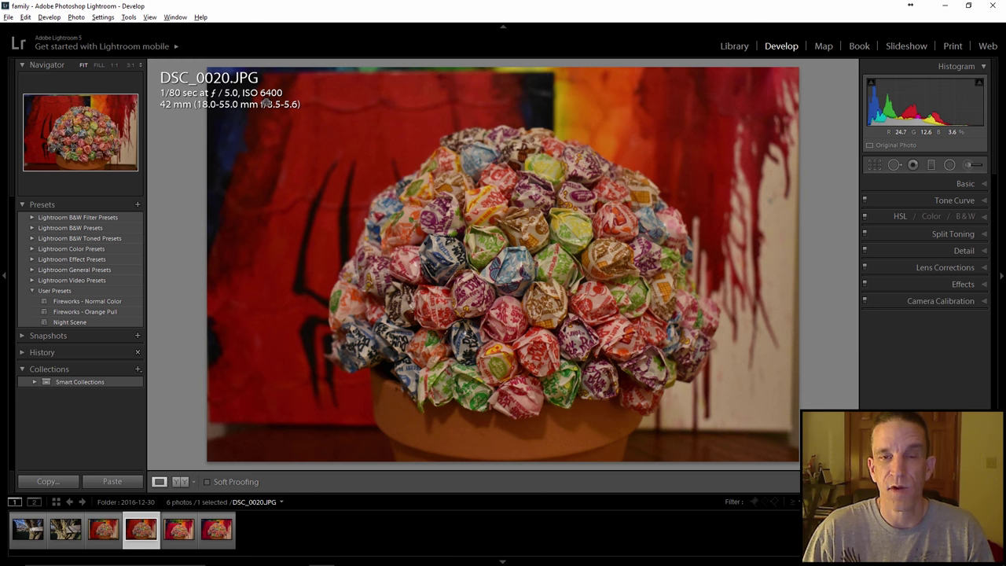
key("Right")
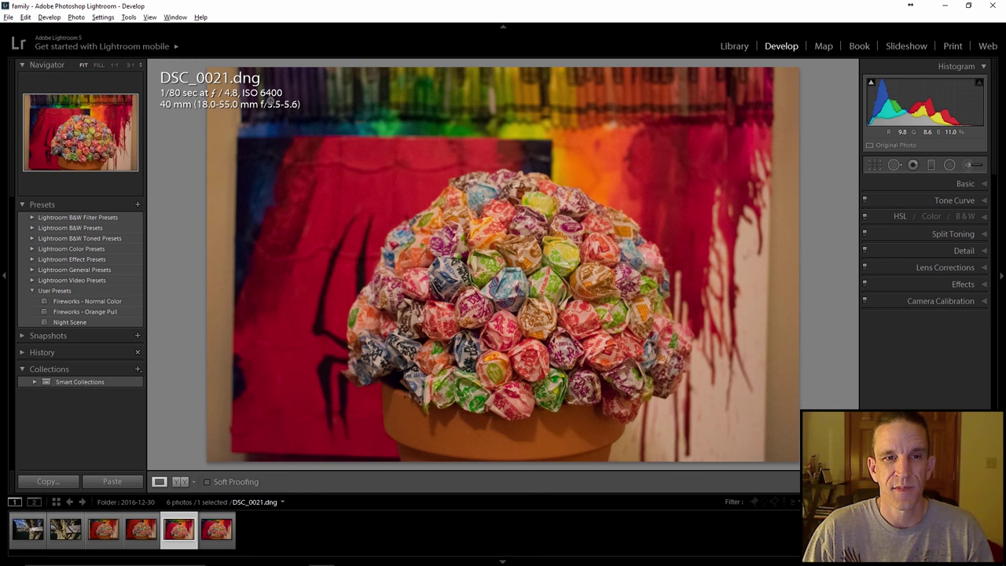
key("Right")
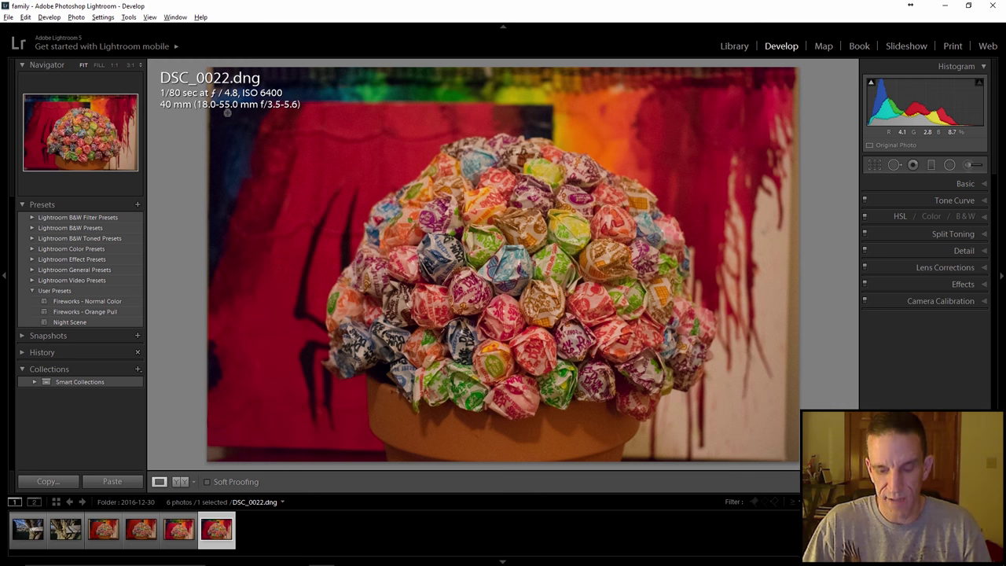
Compare DSC_0020.JPG with DSC_0021.dng by alternating between them, ending on DSC_0021.dng
key("Left")
key("Left")
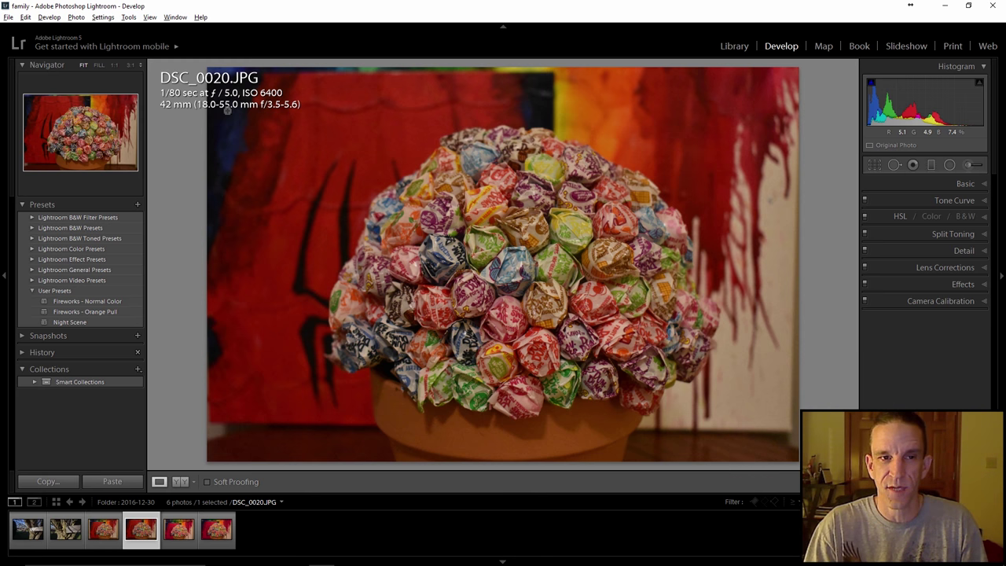
key("Right")
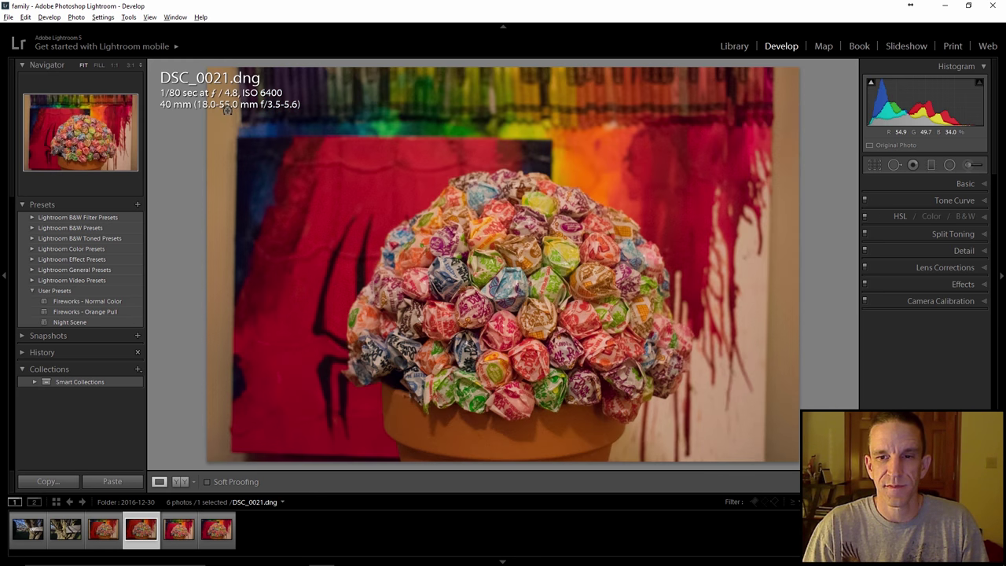
key("Left")
key("Right")
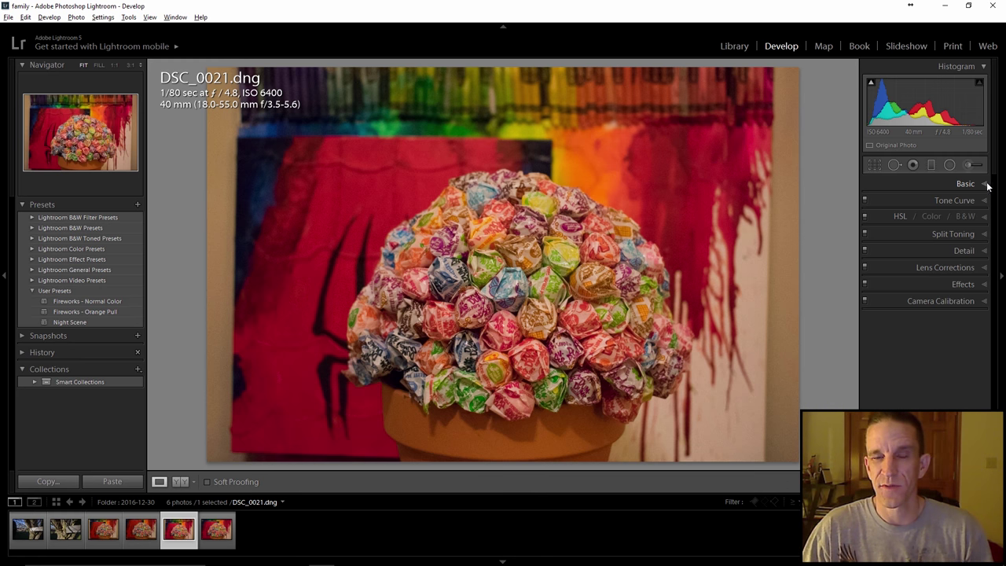
Inspect the noise in DSC_0021.dng at 1:1 around the candy wrappers and the red background
left_click(641, 188)
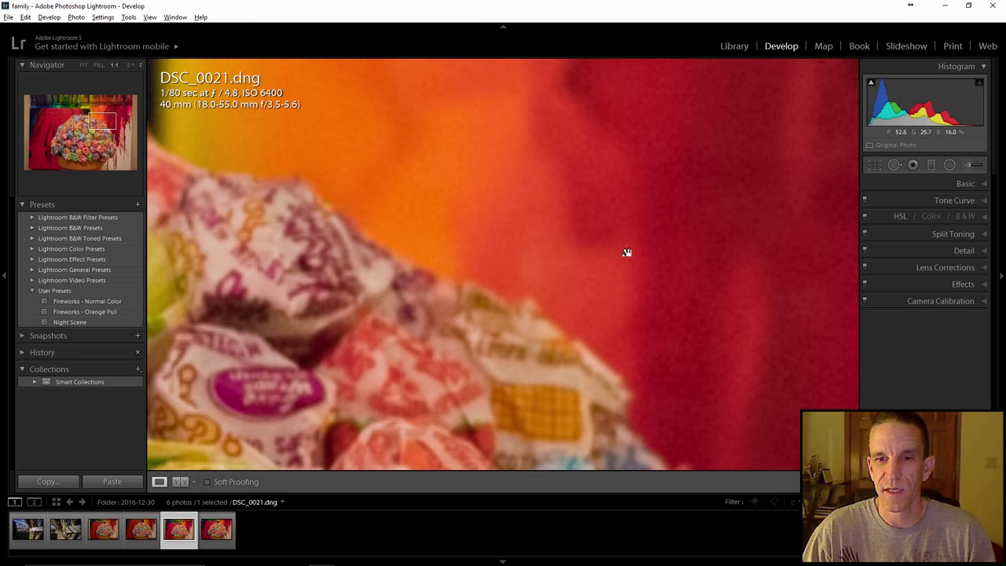
left_click_drag(582, 321, 470, 176)
left_click(470, 176)
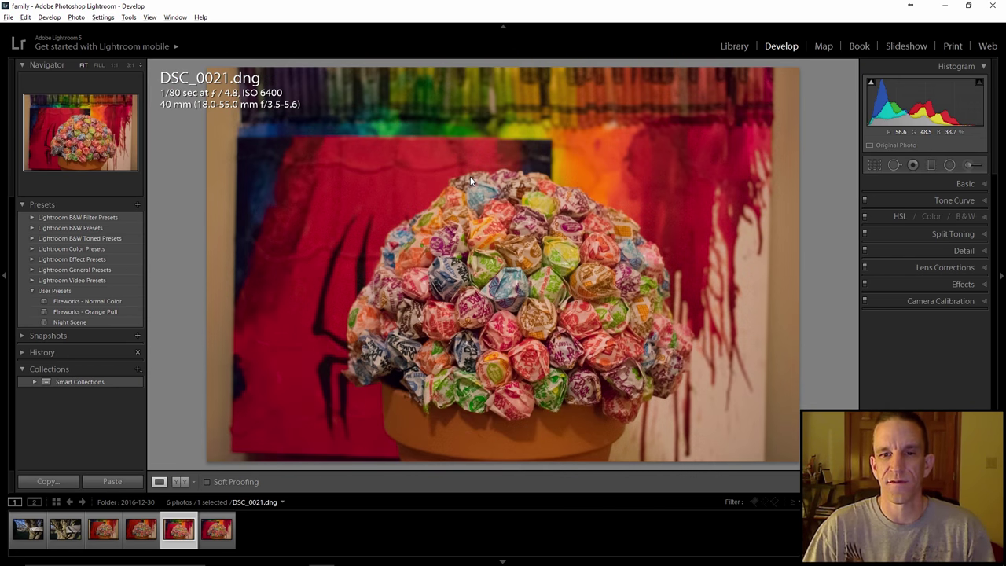
left_click(622, 220)
left_click_drag(621, 221, 718, 267)
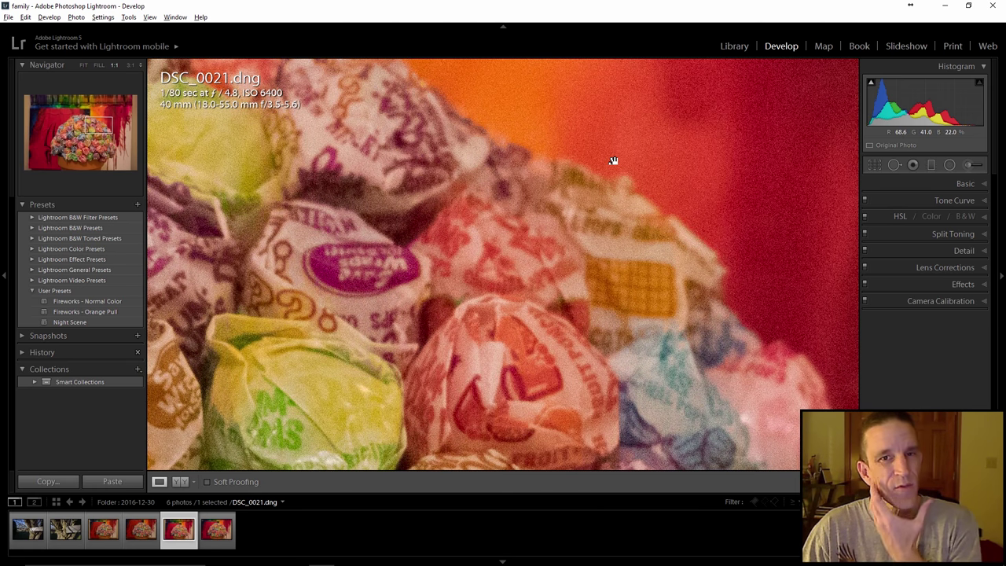
left_click(709, 222)
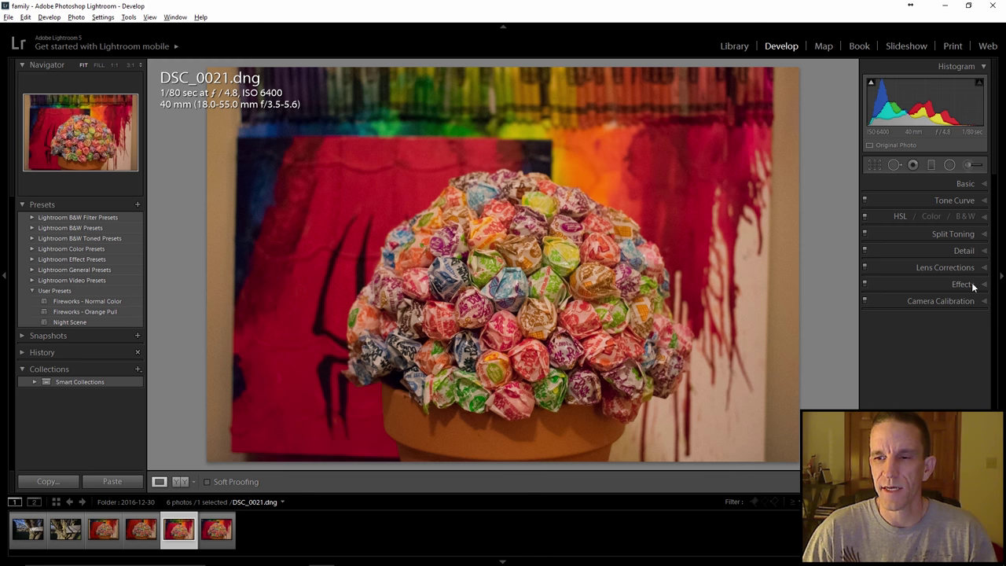
Set Luminance noise reduction to 52 and sharpening Amount to 52 for DSC_0021.dng, checking the wrappers at 1:1
left_click(984, 250)
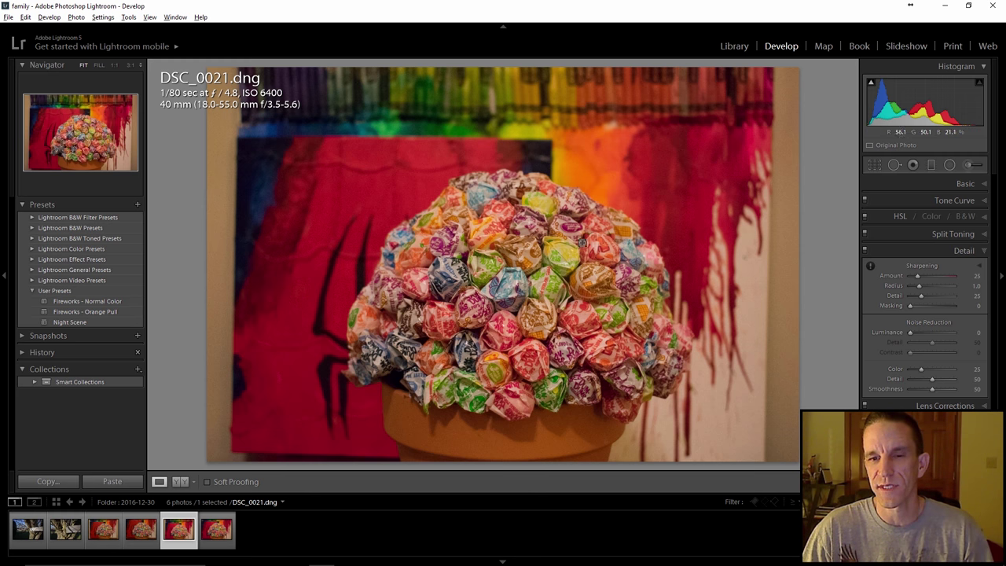
left_click(616, 223)
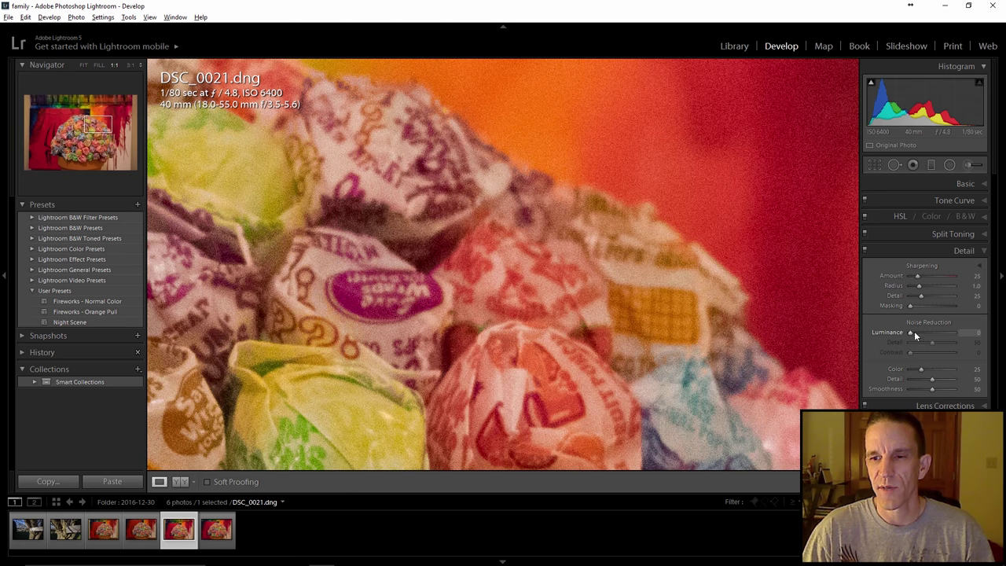
mouse_move(913, 332)
left_mouse_down()
mouse_move(905, 330)
mouse_move(924, 333)
left_mouse_up()
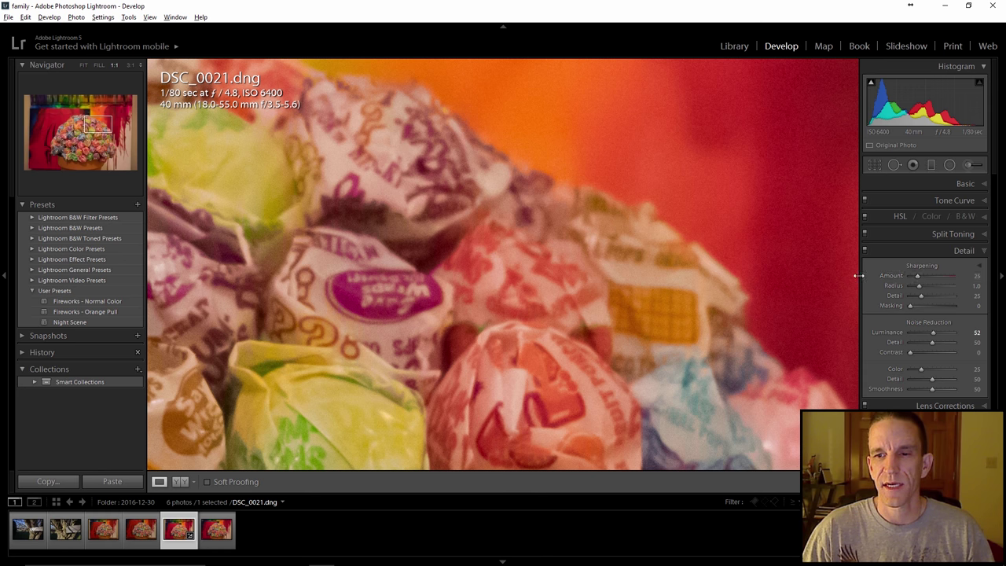
left_click_drag(918, 277, 926, 278)
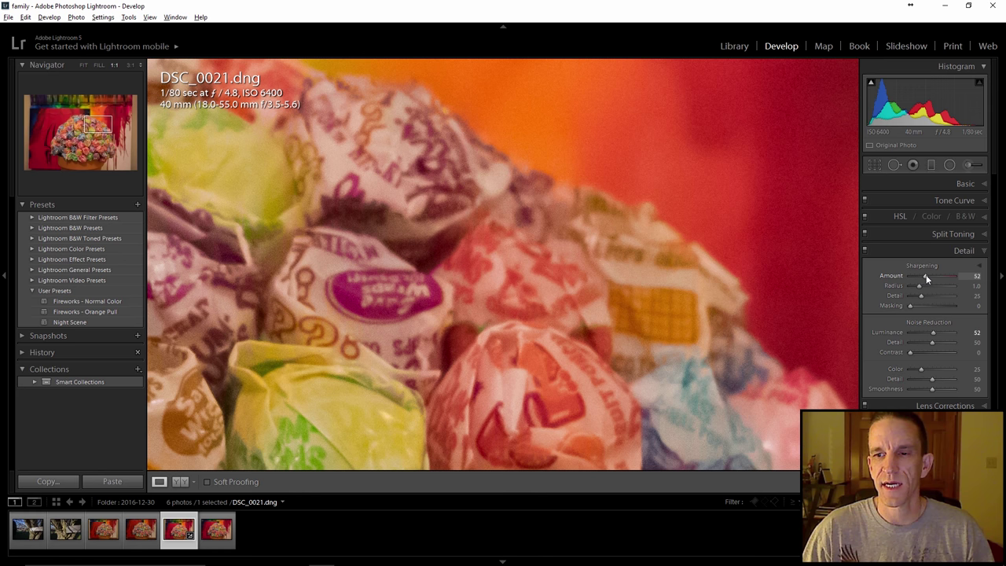
left_click(610, 252)
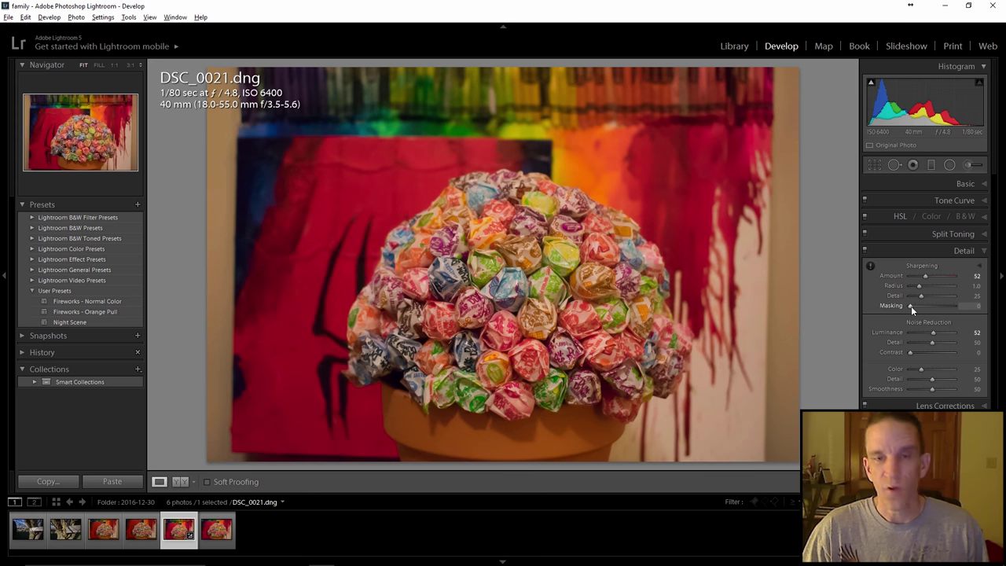
Set the sharpening Masking to 65 using the edge mask preview, and raise the sharpening Amount to 82
key("alt")
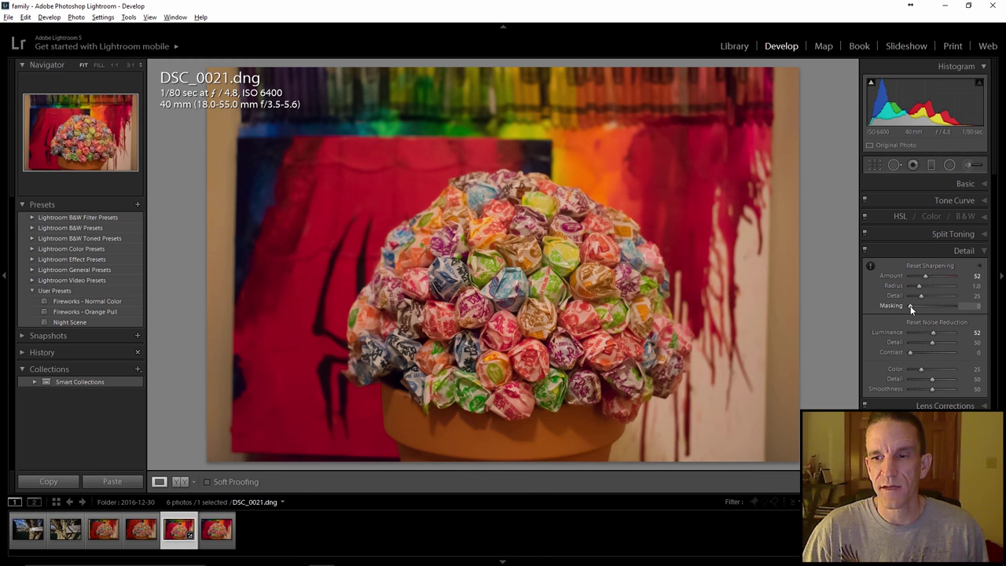
left_click(910, 306, "alt")
left_click_drag(909, 305, 912, 305)
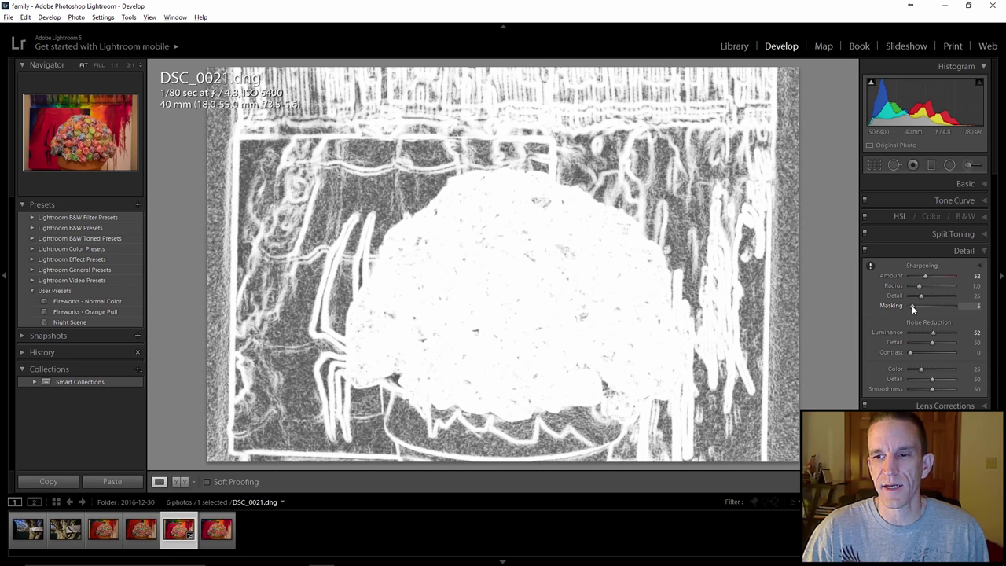
left_click_drag(910, 304, 935, 305)
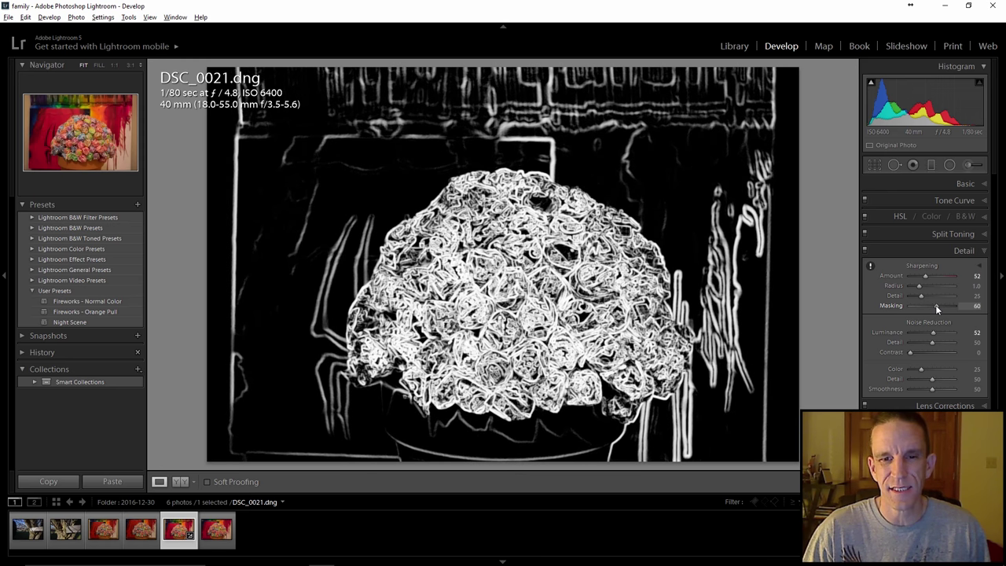
left_click_drag(936, 305, 938, 305)
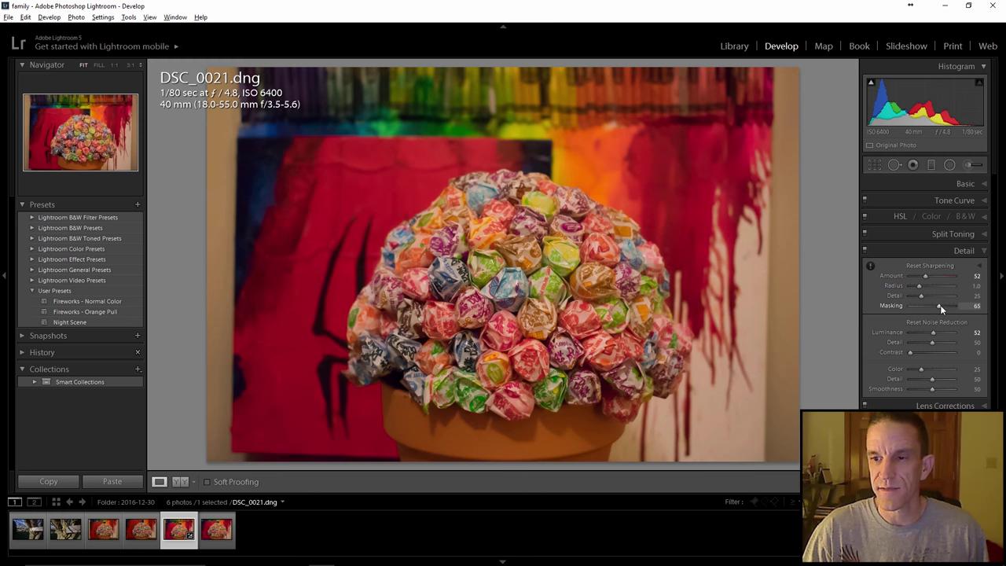
left_click_drag(941, 308, 934, 280, "alt")
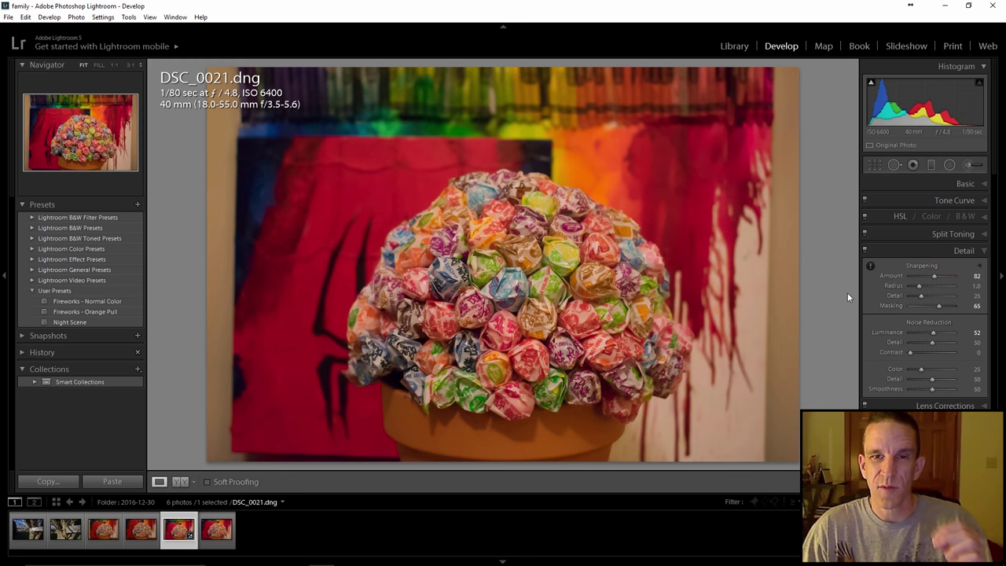
left_click(985, 251)
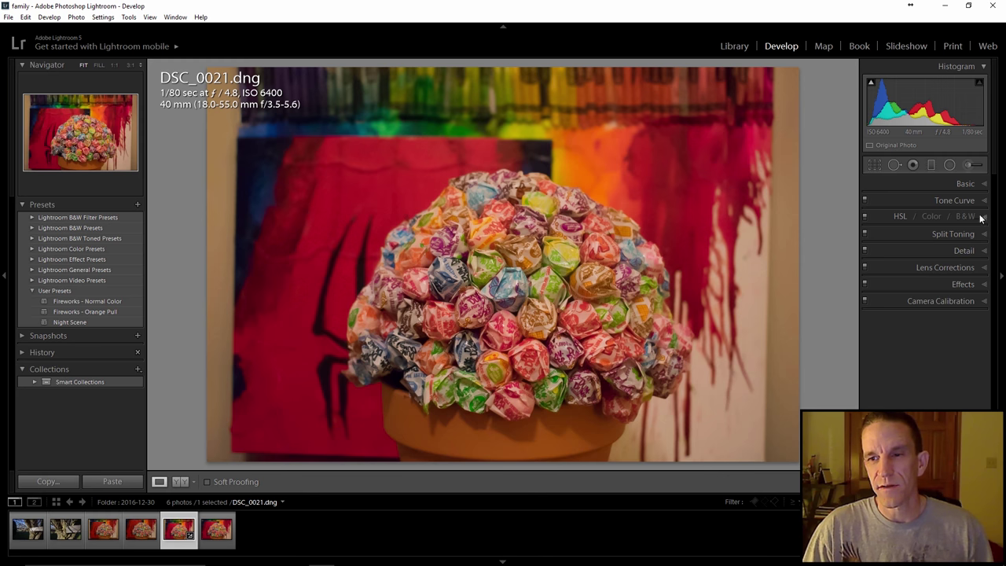
Compare the white balance presets offered for the raw file DSC_0021.dng with those offered for DSC_0020.JPG
left_click(985, 184)
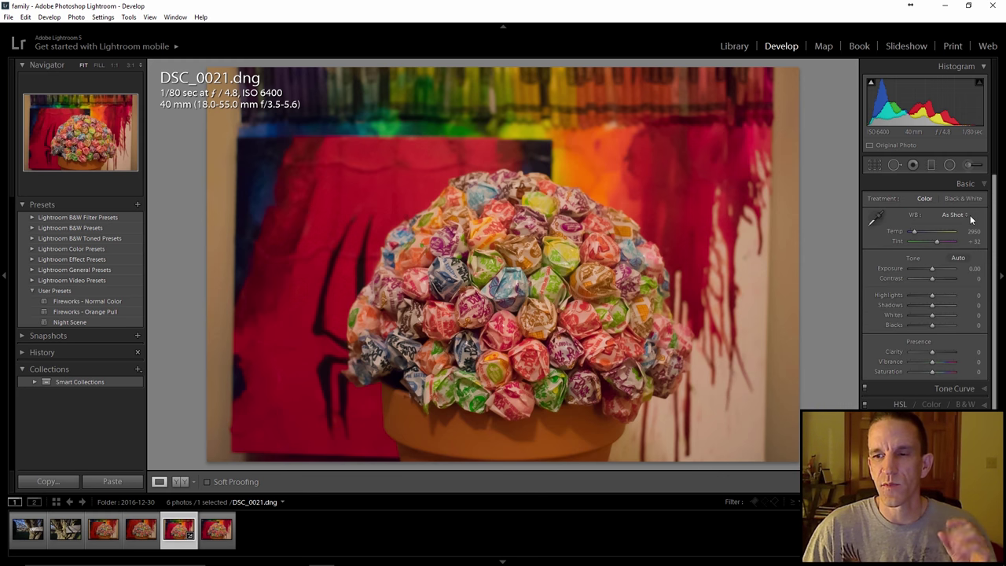
left_click(967, 217)
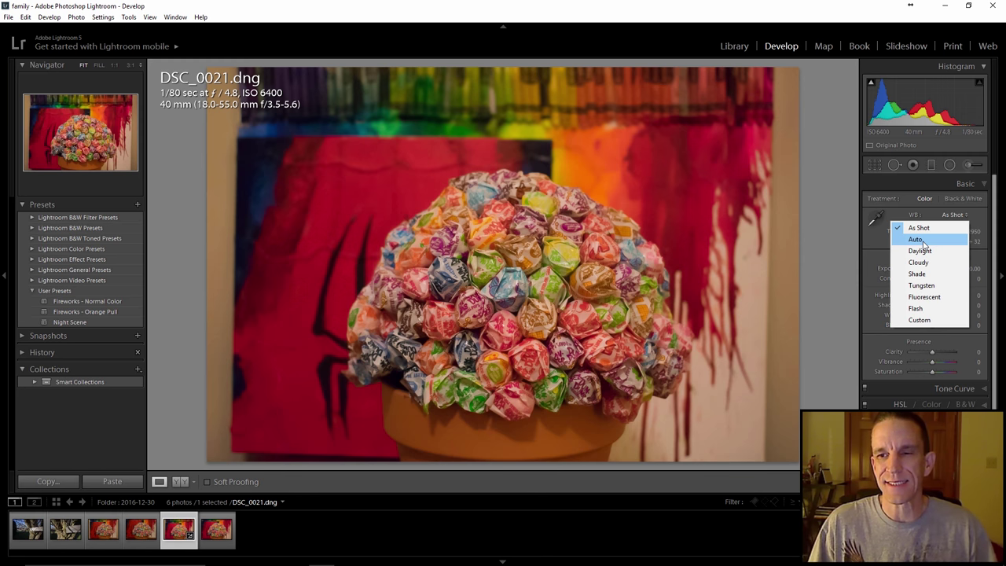
left_click(802, 239)
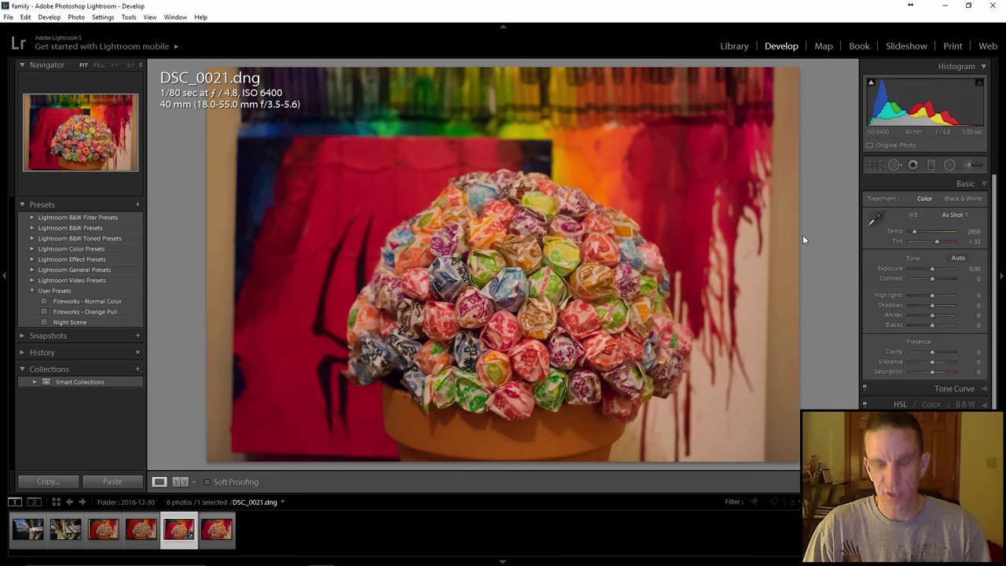
key("Left")
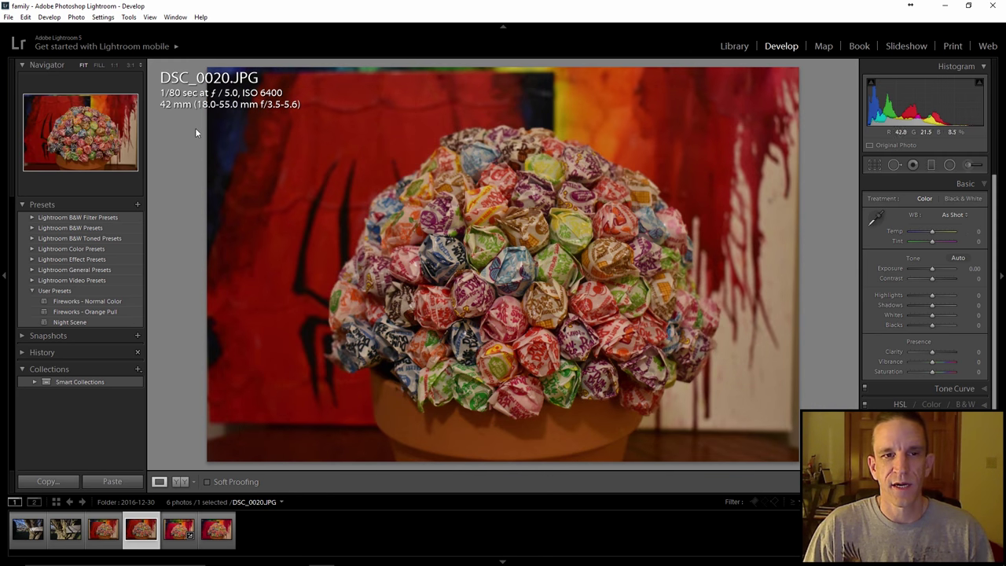
left_click(966, 217)
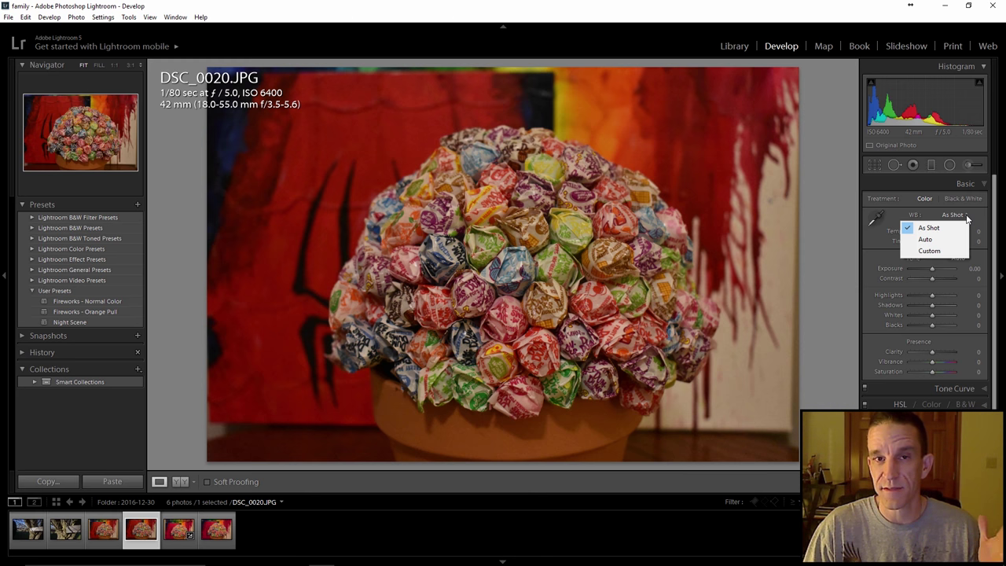
left_click(821, 231)
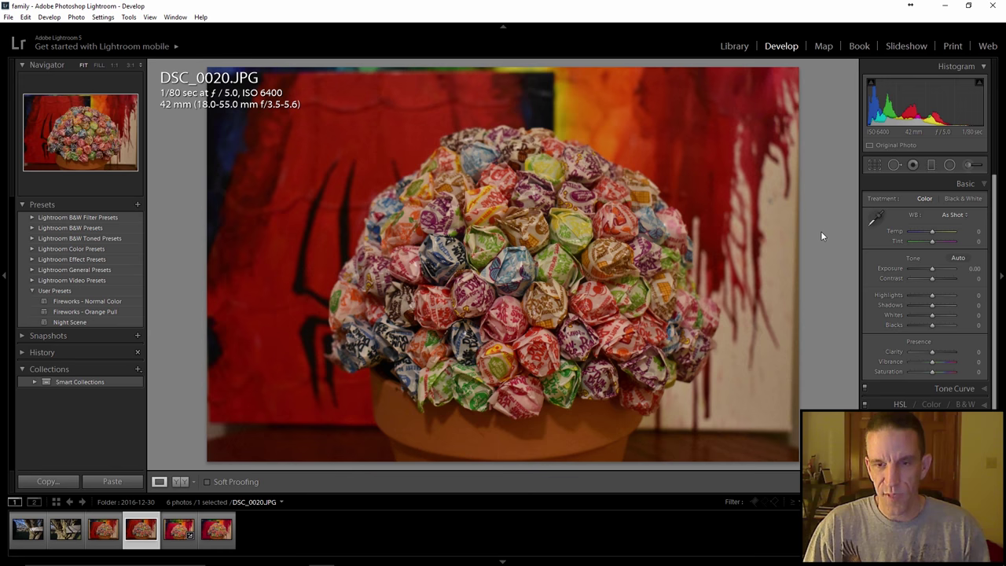
Try the Daylight, Cloudy and Shade white balance presets in turn on the raw file DSC_0021.dng
key("Right")
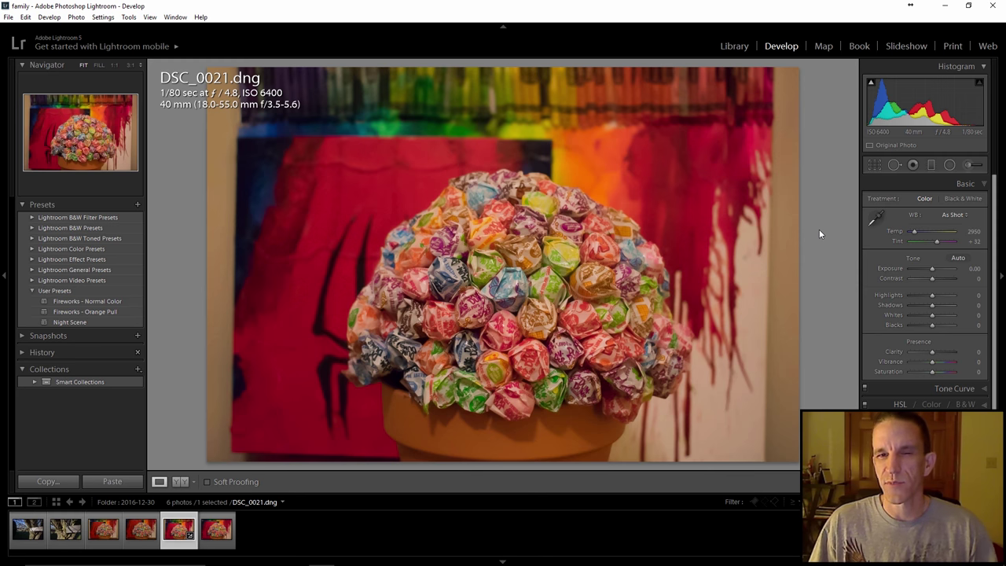
left_click(967, 216)
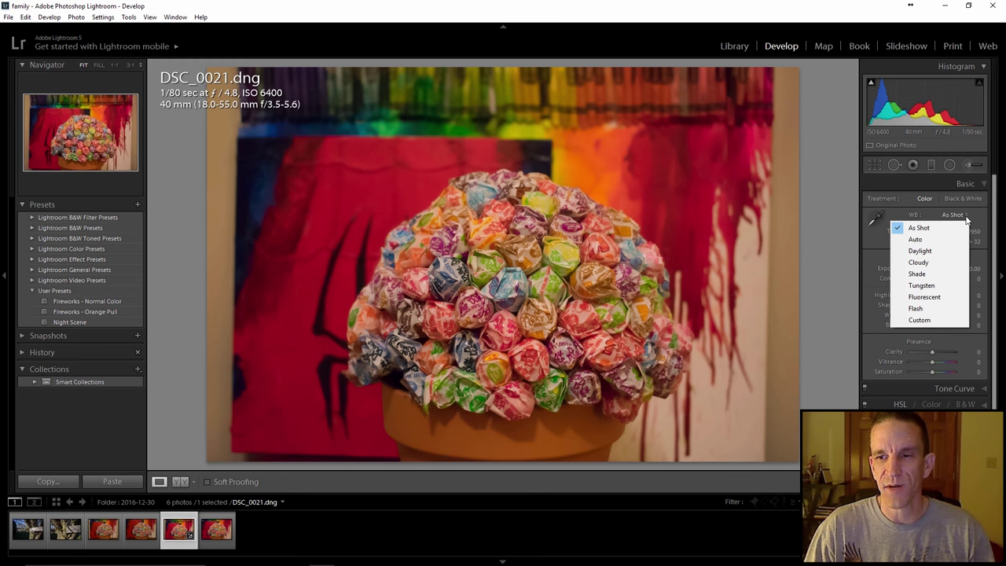
left_click(926, 250)
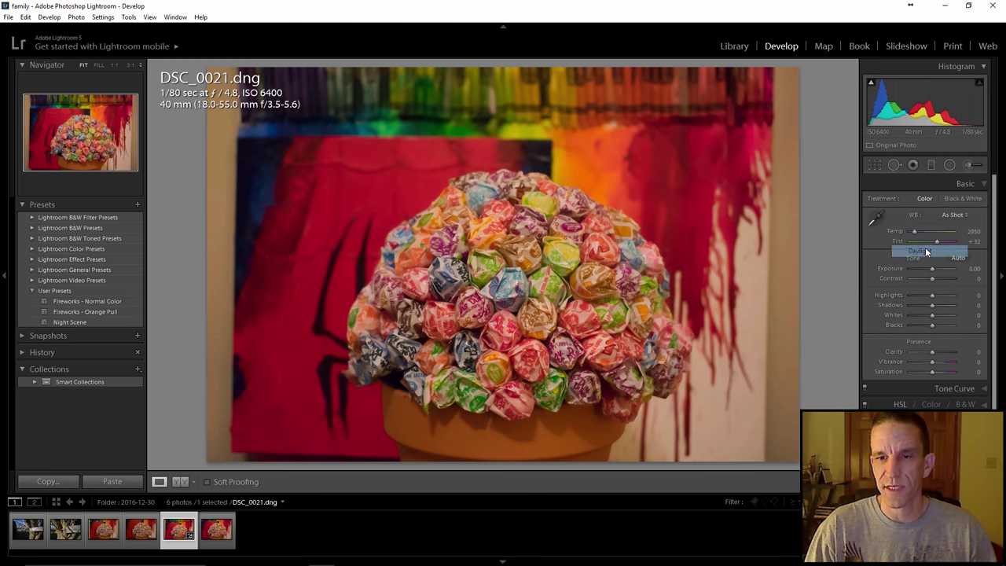
left_click(953, 217)
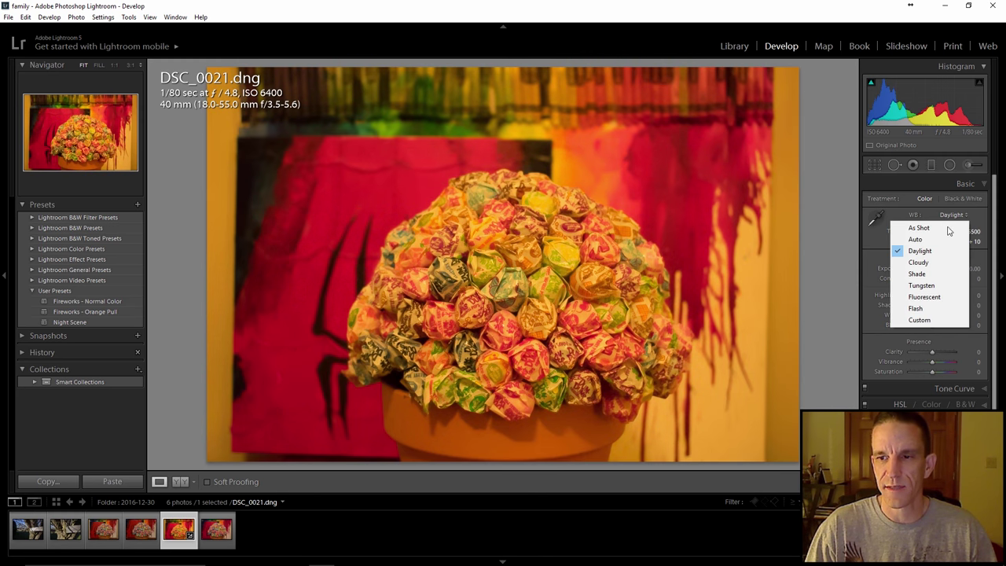
left_click(921, 267)
left_click(954, 216)
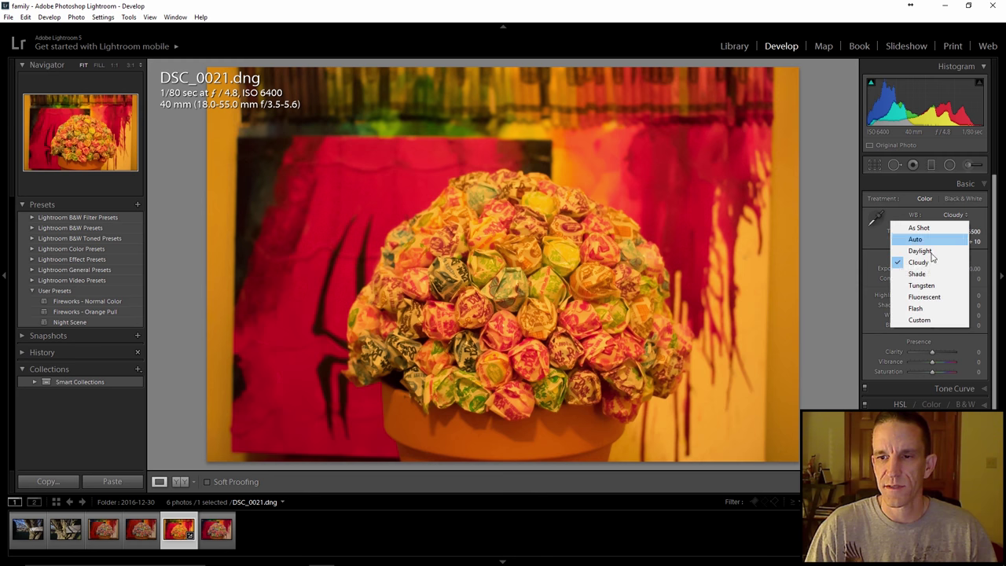
left_click(927, 276)
Try the Tungsten, Fluorescent, Flash and Auto white balance presets on DSC_0021.dng, and return it to As Shot
left_click(955, 216)
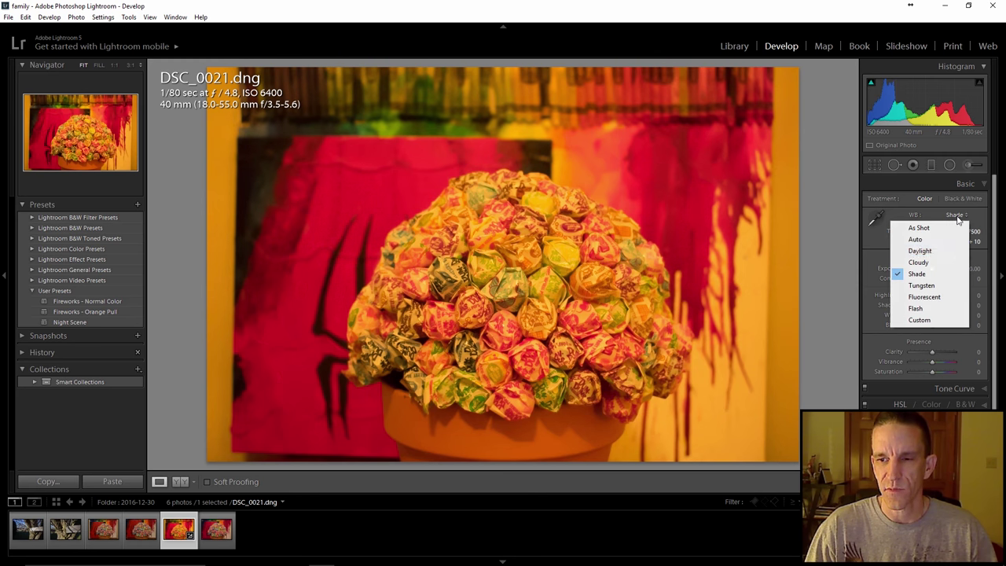
left_click(930, 286)
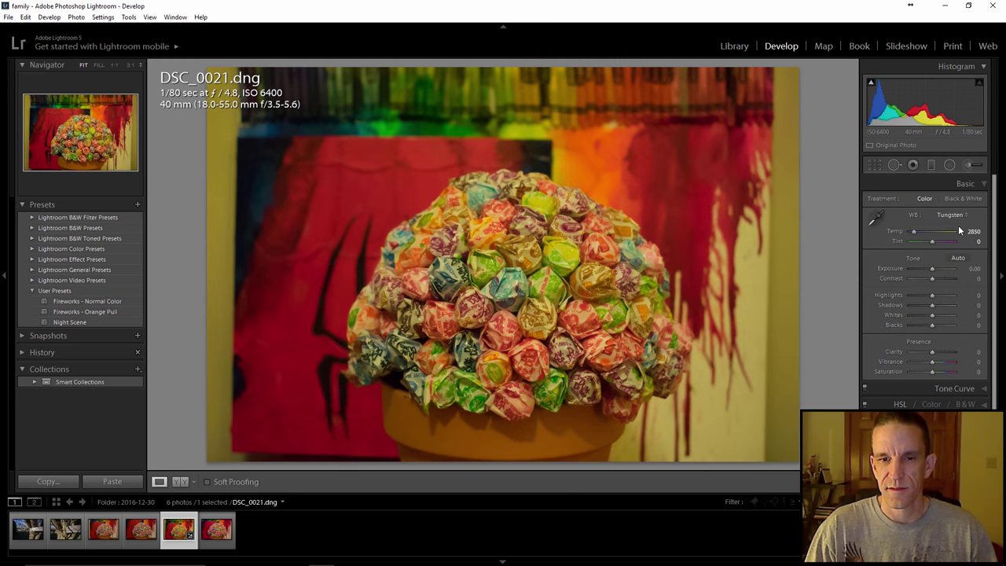
left_click(958, 218)
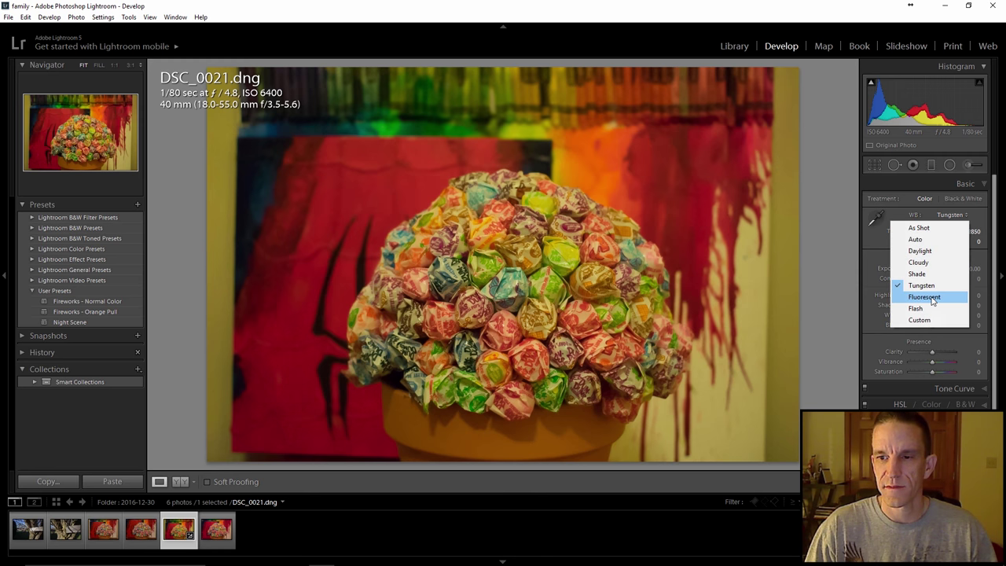
left_click(924, 296)
left_click(942, 213)
left_click(927, 306)
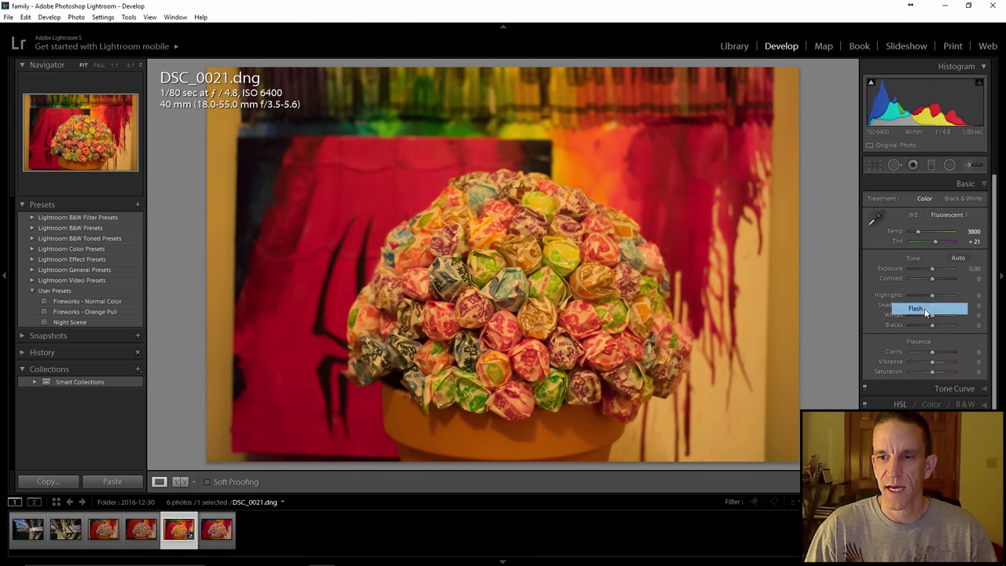
left_click(957, 215)
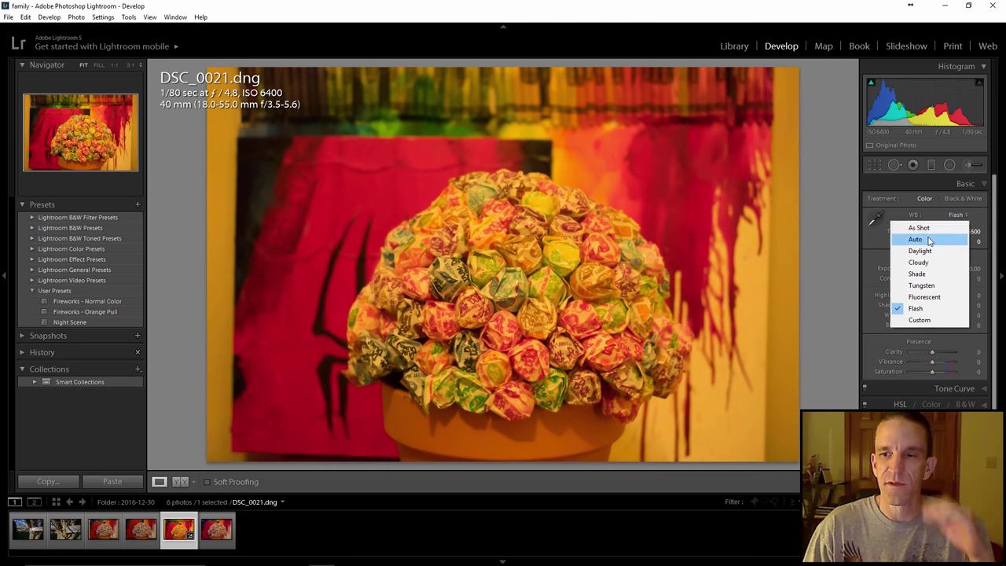
left_click(943, 236)
left_click(959, 216)
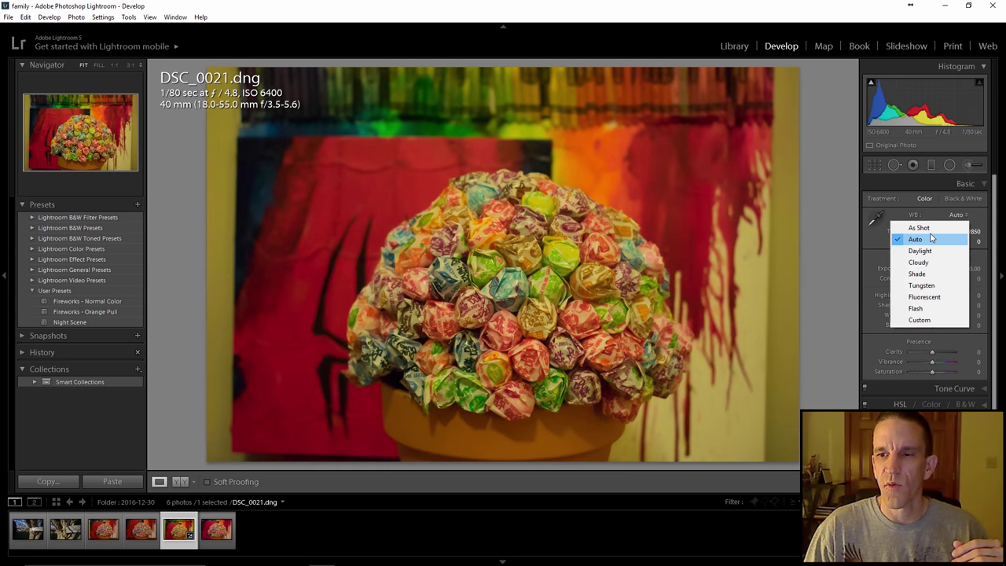
left_click(929, 226)
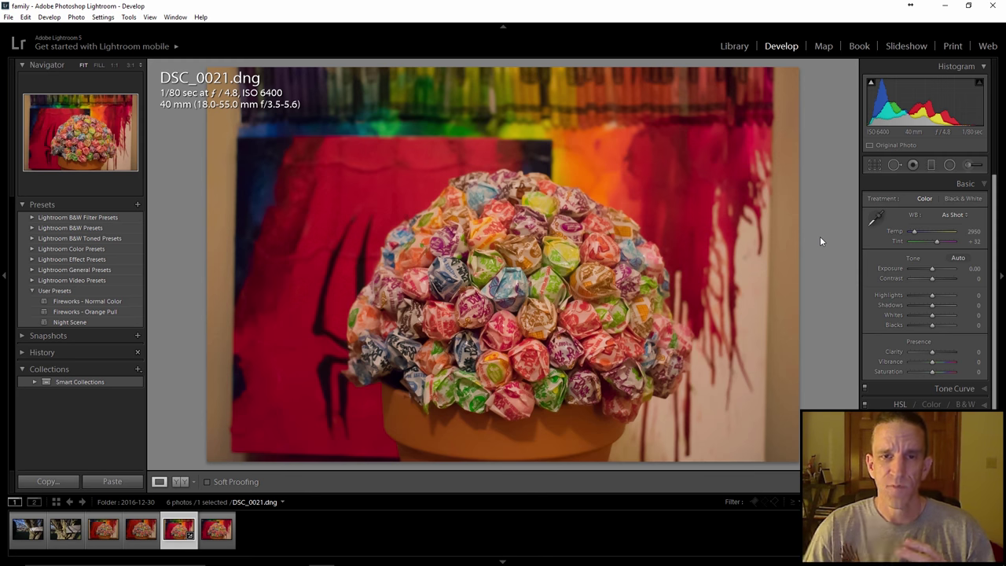
Switch to File Explorer and select the 2005_12_24 folder inside the family pictures folder
key("alt+Tab")
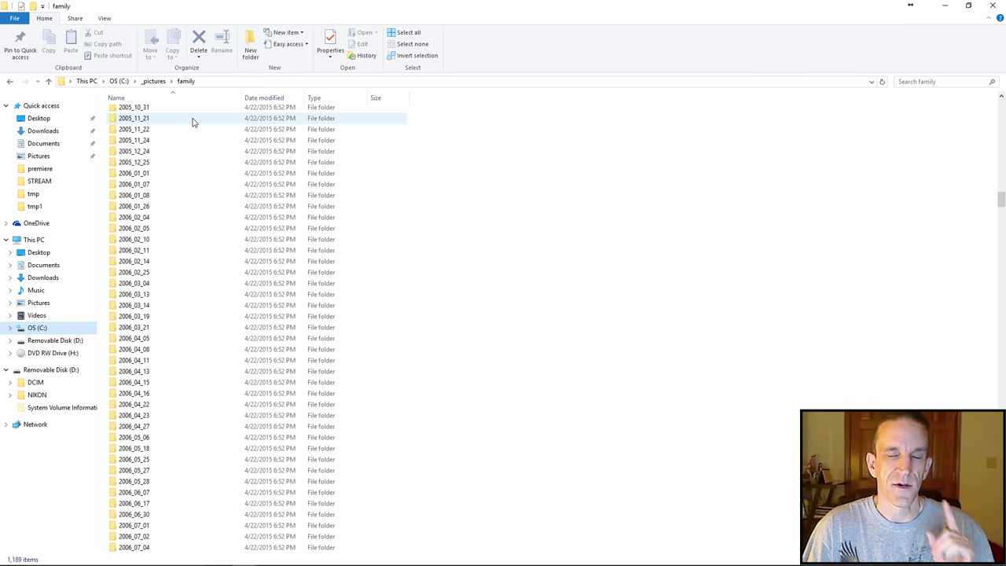
left_click(243, 151)
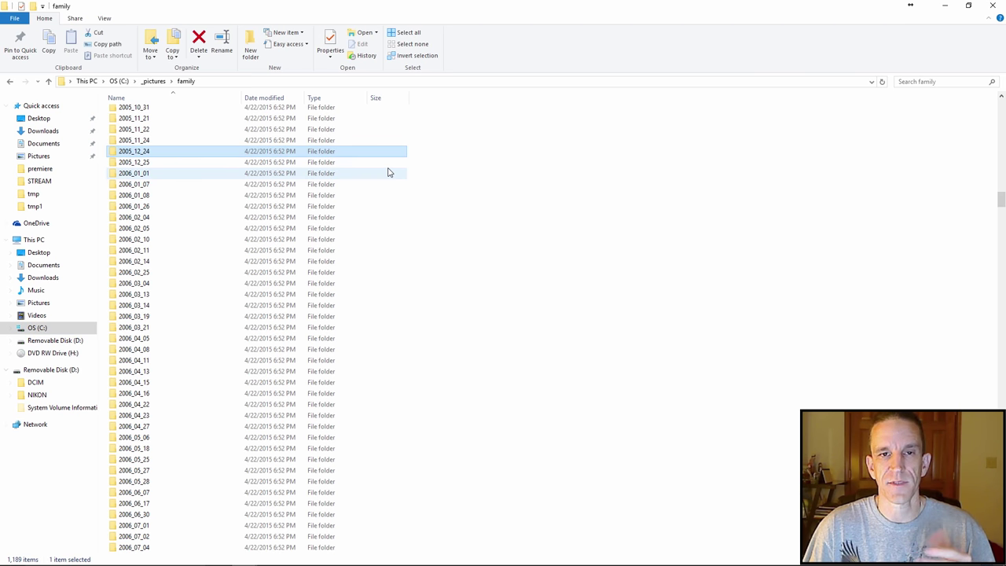